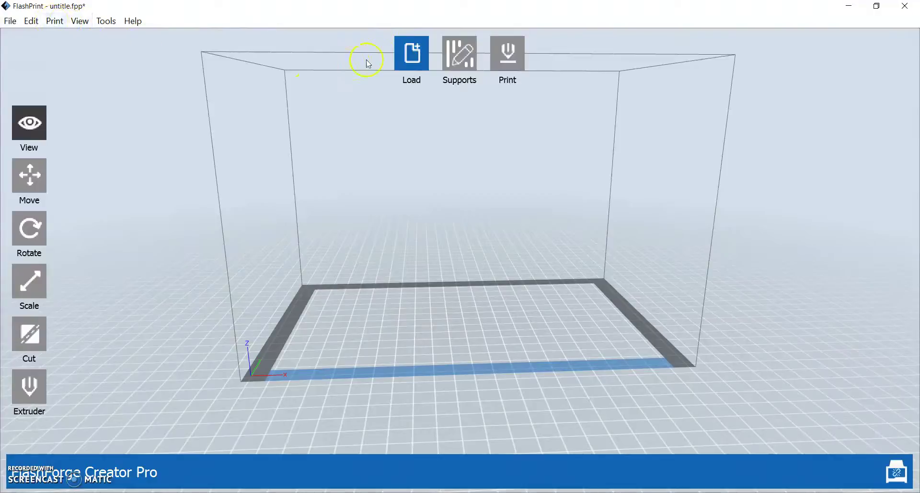
Step: Load Dragon.stl and accept placing it on the platform
left_click(411, 54)
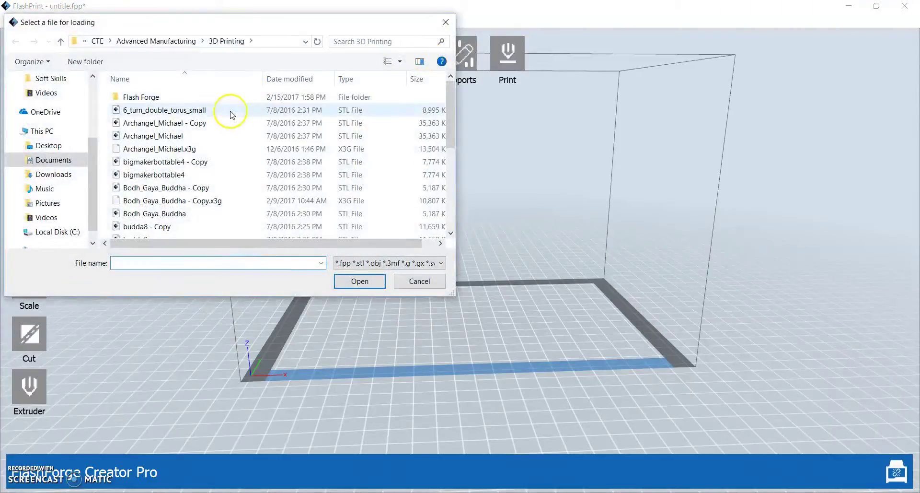
scroll(210, 205, "down", 2)
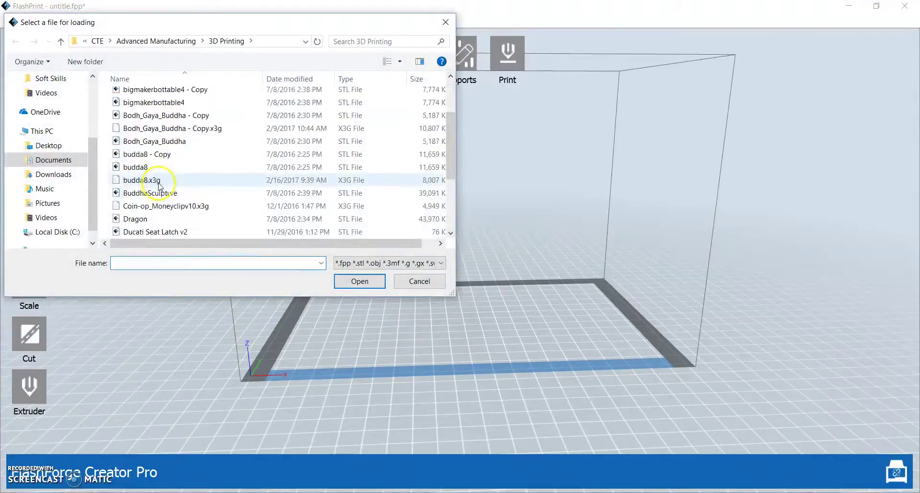
left_click(139, 218)
left_click(363, 281)
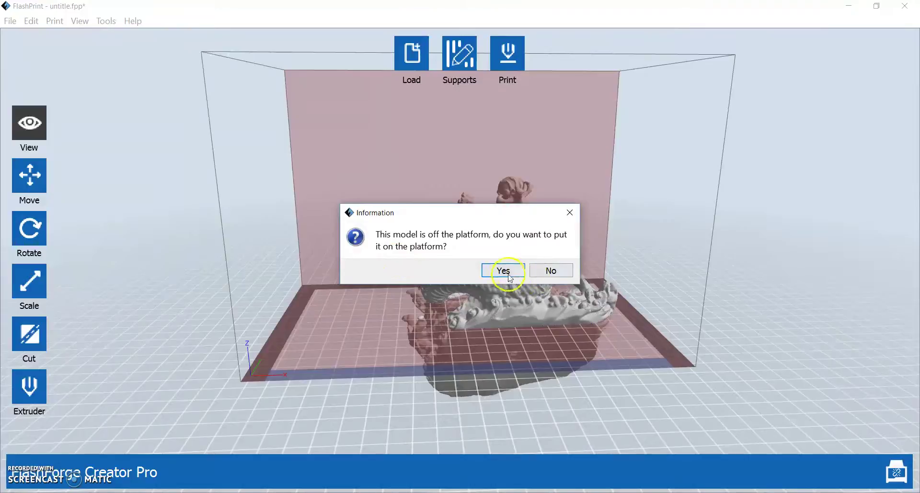
left_click(504, 270)
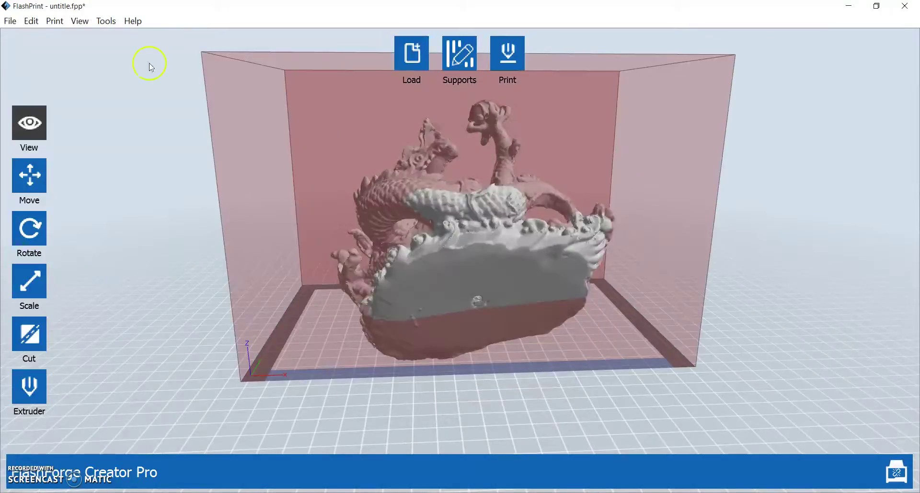
Step: Use Surface to Platform on the dragon's flat base so it stands upright
left_click(33, 21)
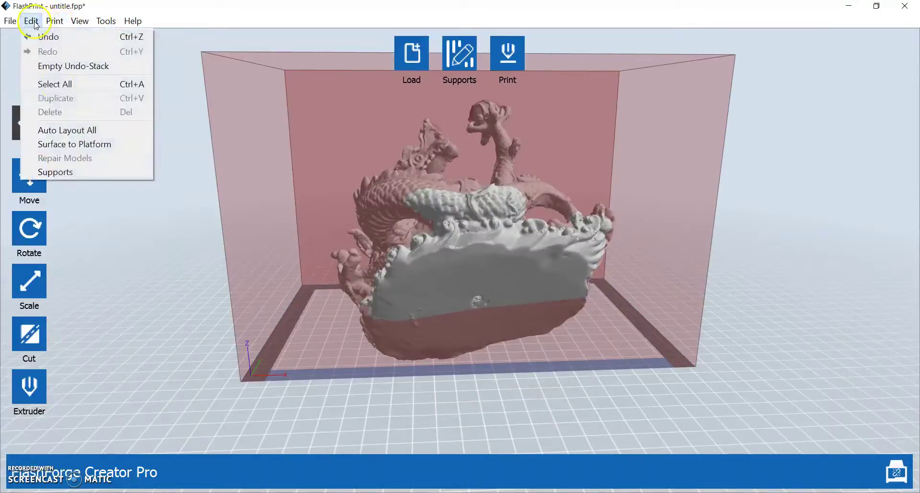
left_click(86, 144)
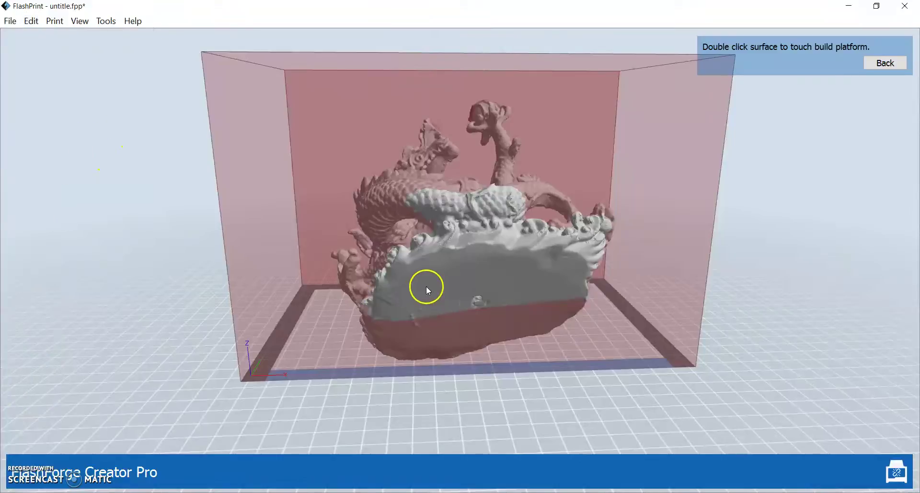
double_click(457, 290)
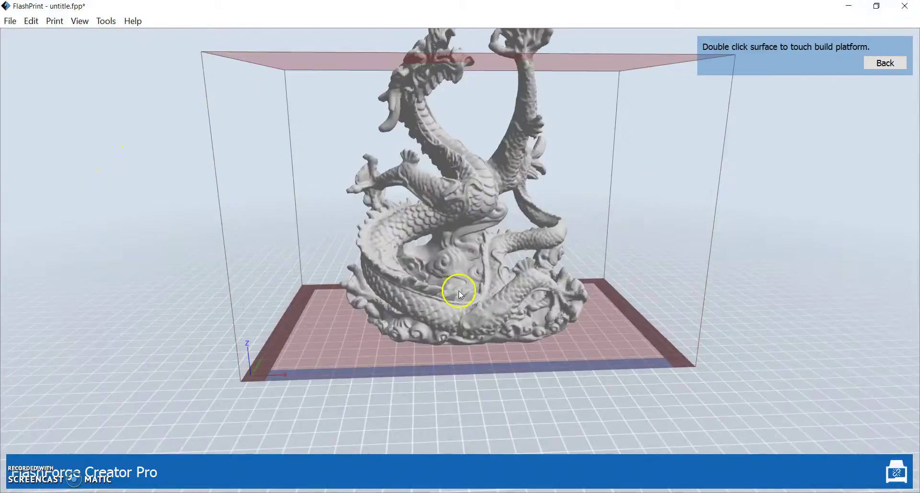
left_click(885, 62)
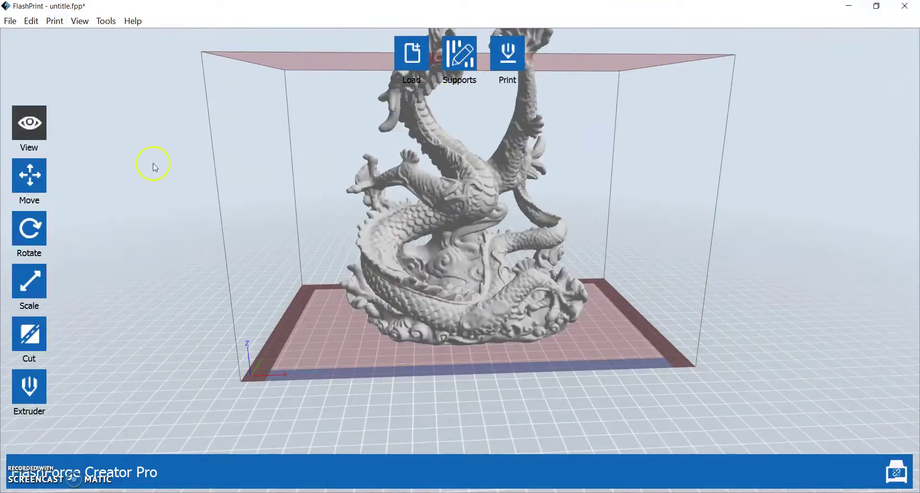
Step: Cut the dragon along a drawn horizontal line and select the lower piece
left_click(38, 340)
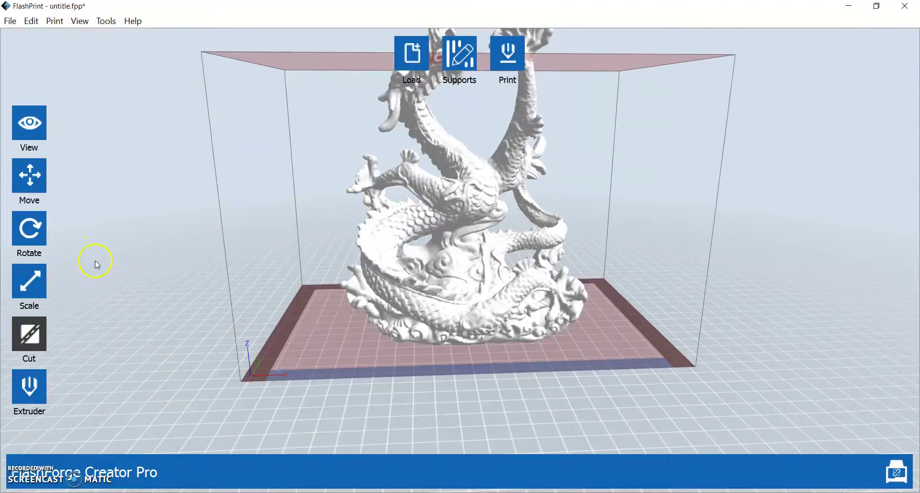
left_click_drag(316, 183, 618, 177)
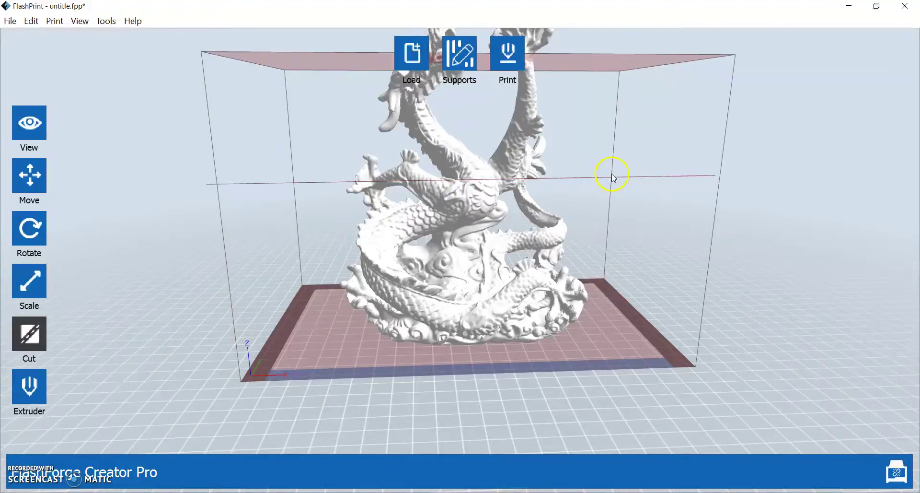
left_click(531, 177)
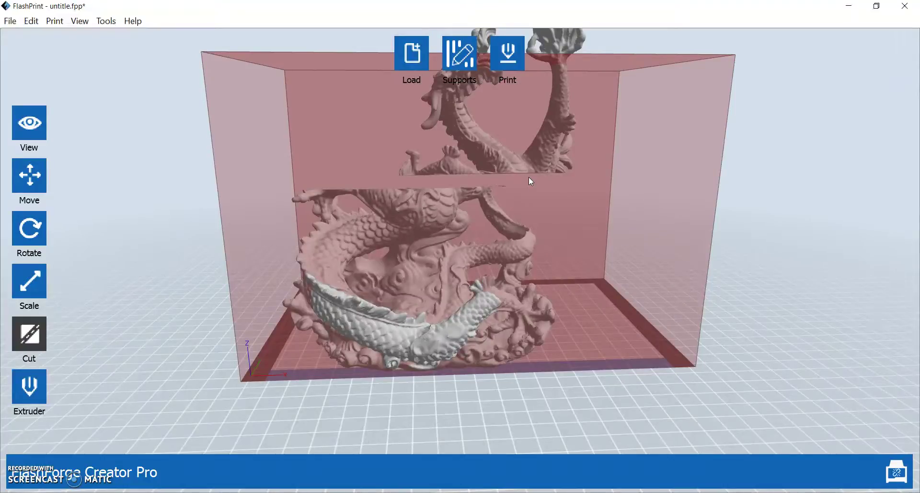
left_click(499, 217)
Step: Undo the first cut and select the whole dragon in the Cut tool
left_click(31, 21)
left_click(43, 36)
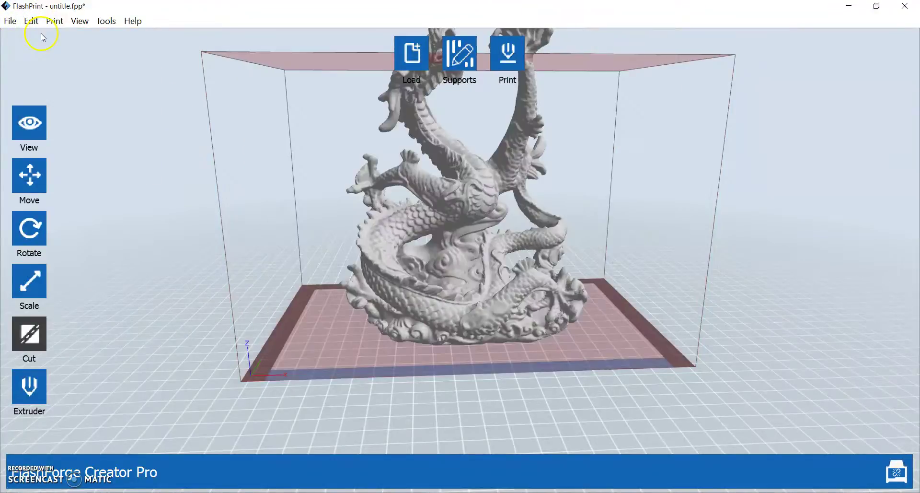
left_click(34, 342)
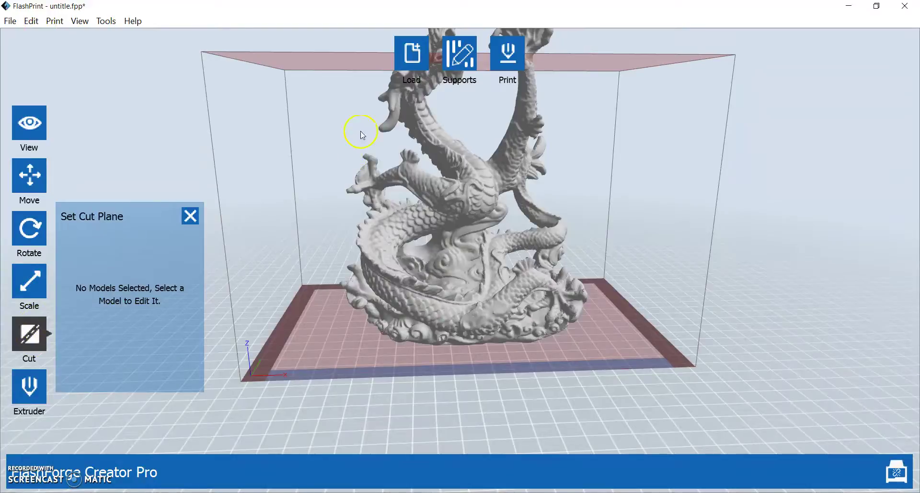
left_click(468, 177)
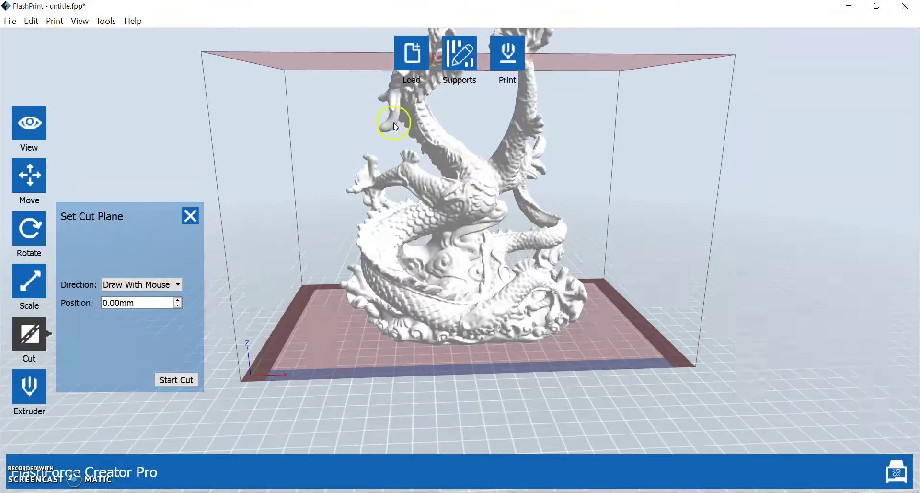
Step: Draw a higher horizontal cut line and cut the dragon at -110.94mm
left_click_drag(379, 145, 647, 148)
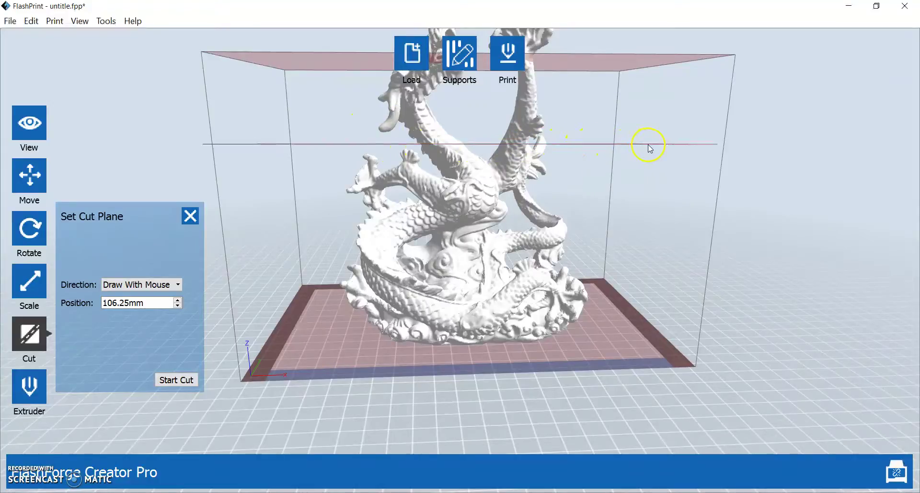
left_click(556, 150)
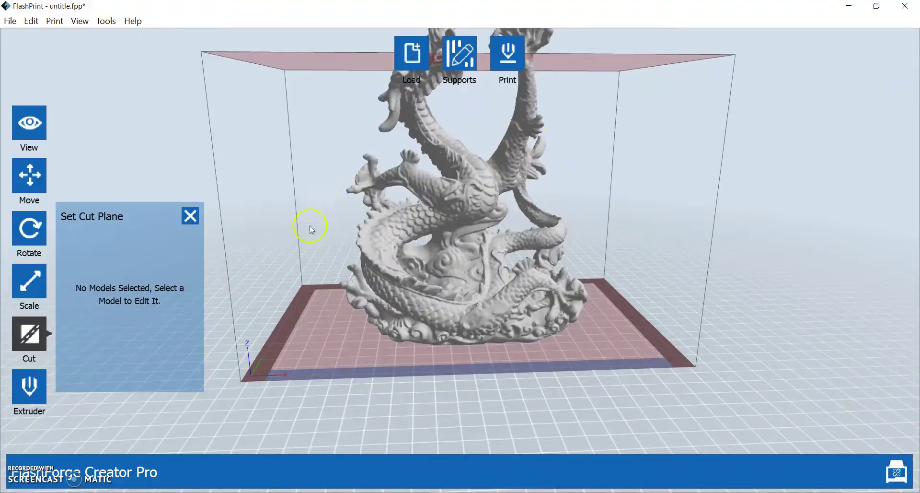
left_click(464, 157)
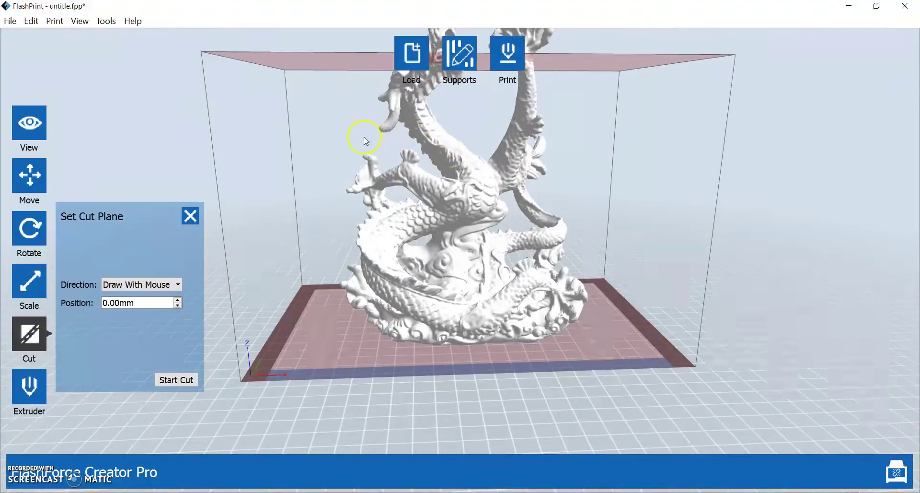
left_click_drag(366, 139, 616, 135)
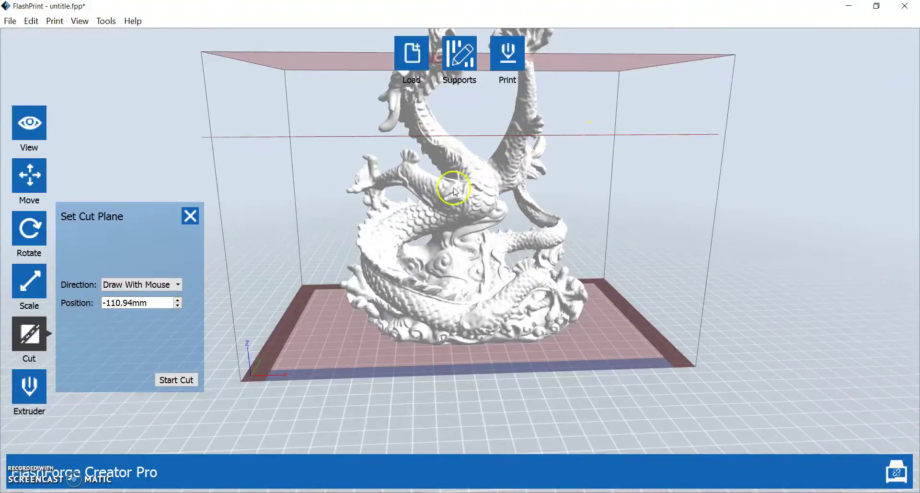
left_click(177, 380)
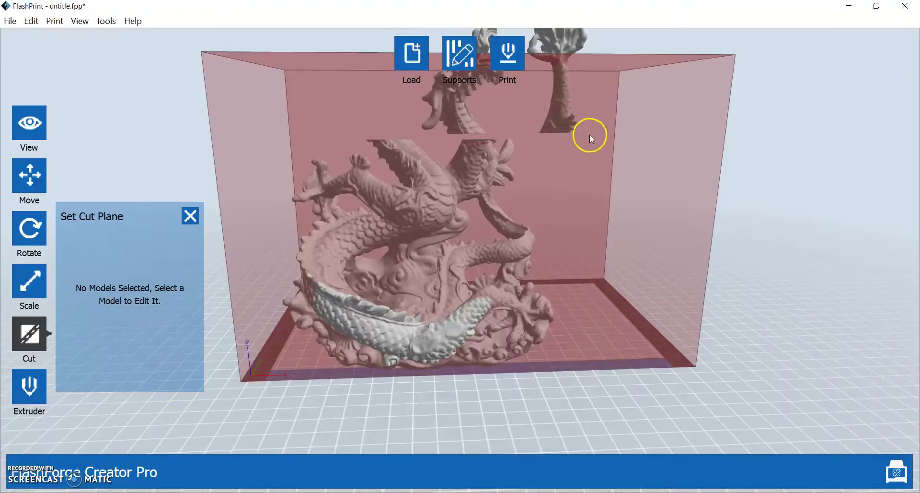
Step: Move the cut-off upper piece 69.60mm aside and delete it, leaving the lower piece
left_click(462, 116)
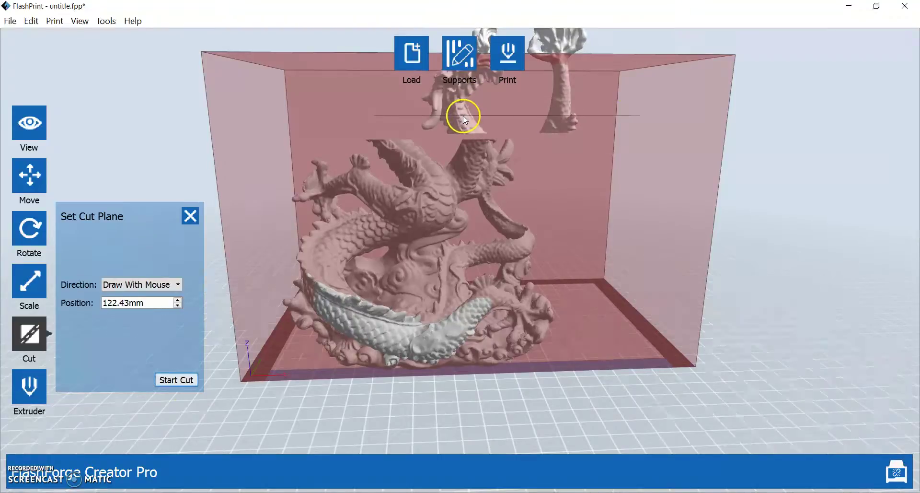
left_click(190, 215)
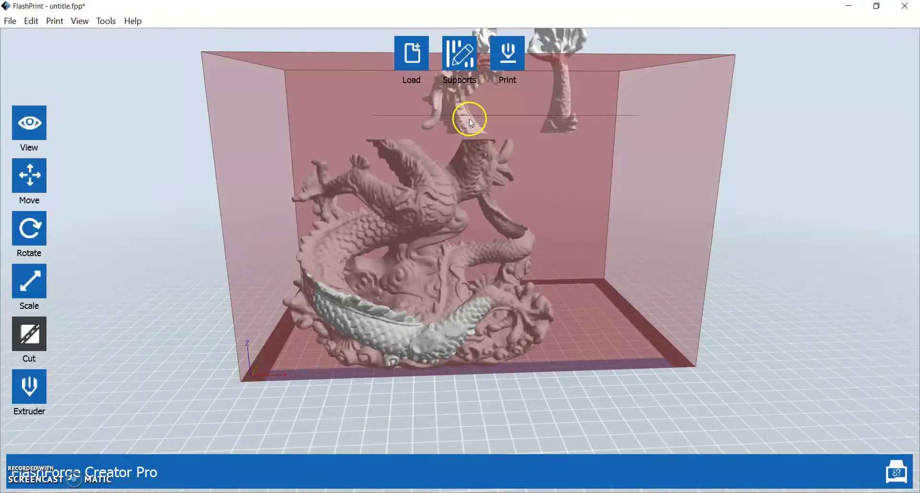
left_click(45, 170)
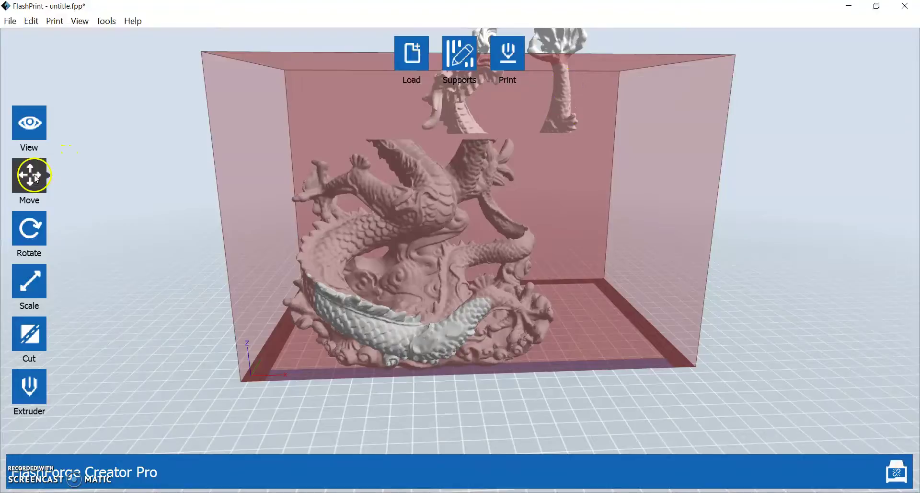
left_click_drag(467, 120, 503, 137)
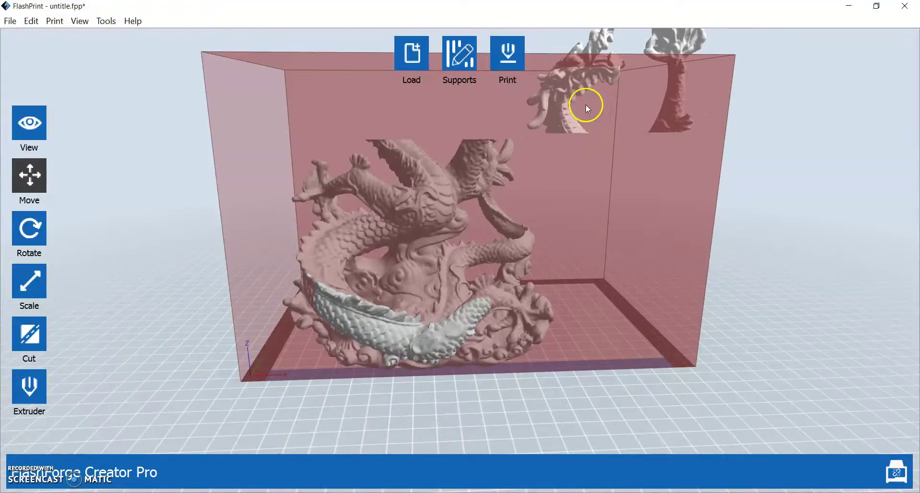
key("Delete")
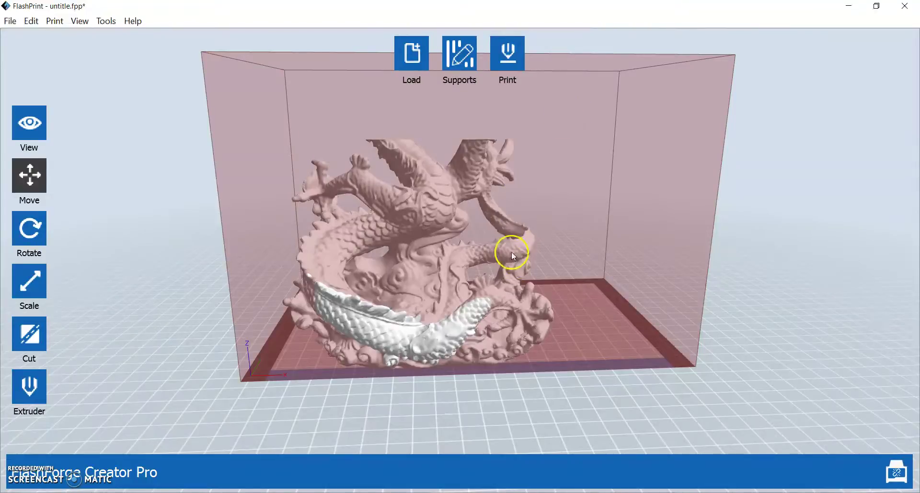
mouse_move(643, 150)
left_mouse_down()
mouse_move(639, 182)
mouse_move(599, 191)
mouse_move(582, 180)
mouse_move(583, 156)
mouse_move(608, 164)
mouse_move(642, 148)
left_mouse_up()
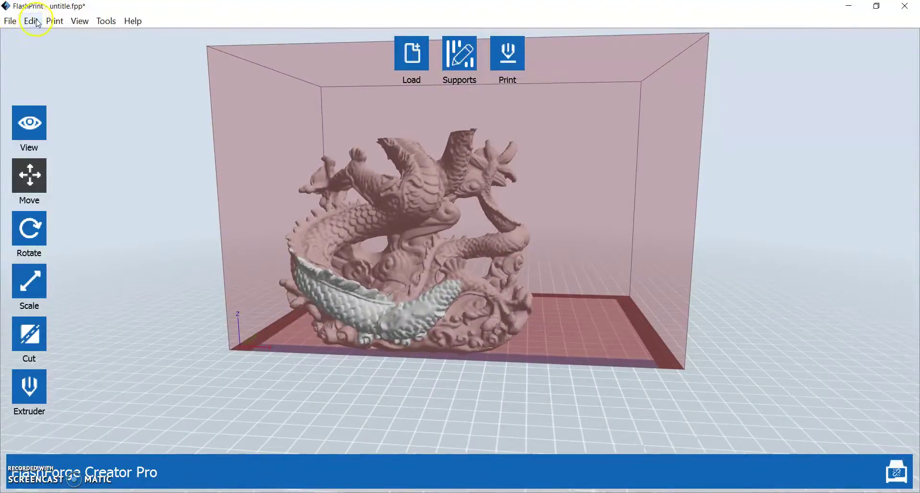
left_click(32, 21)
Step: Auto Layout All to centre the lower dragon piece, then orbit to inspect it
left_click(79, 130)
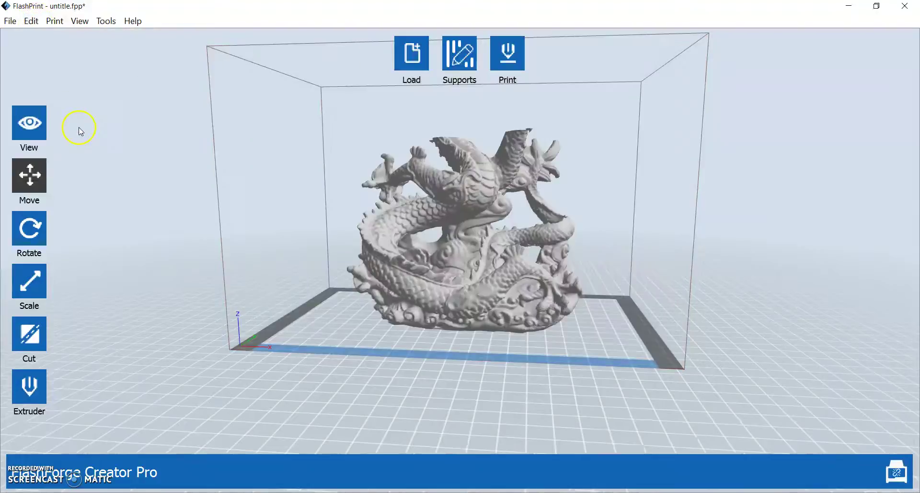
mouse_move(743, 164)
left_mouse_down()
mouse_move(752, 191)
mouse_move(738, 162)
mouse_move(750, 158)
mouse_move(752, 167)
left_mouse_up()
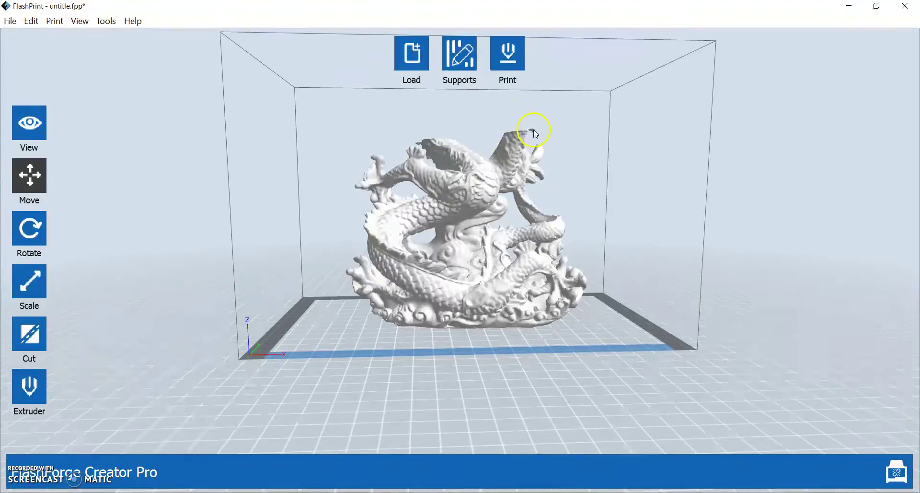
mouse_move(612, 144)
left_mouse_down()
mouse_move(612, 154)
mouse_move(648, 166)
mouse_move(648, 189)
mouse_move(636, 171)
mouse_move(588, 166)
mouse_move(612, 150)
left_mouse_up()
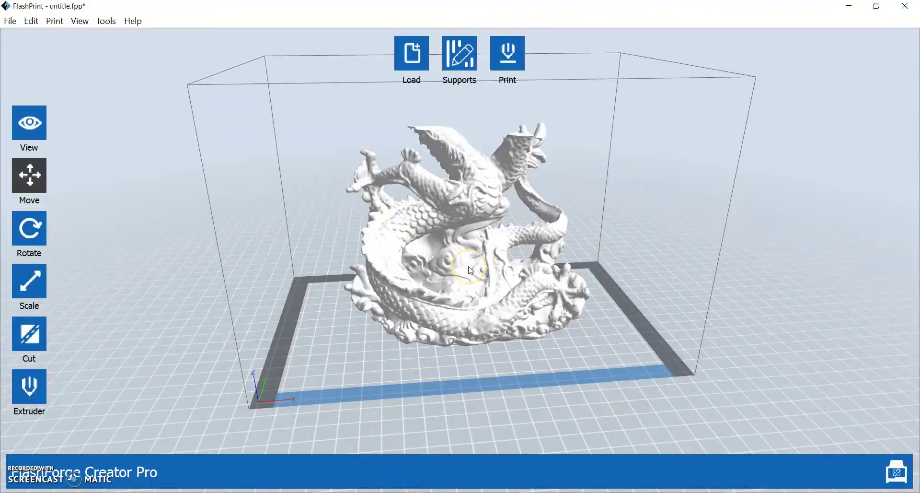
Step: Delete the dragon and load the Rims model from the Advanced Manufacturing folder
key("Delete")
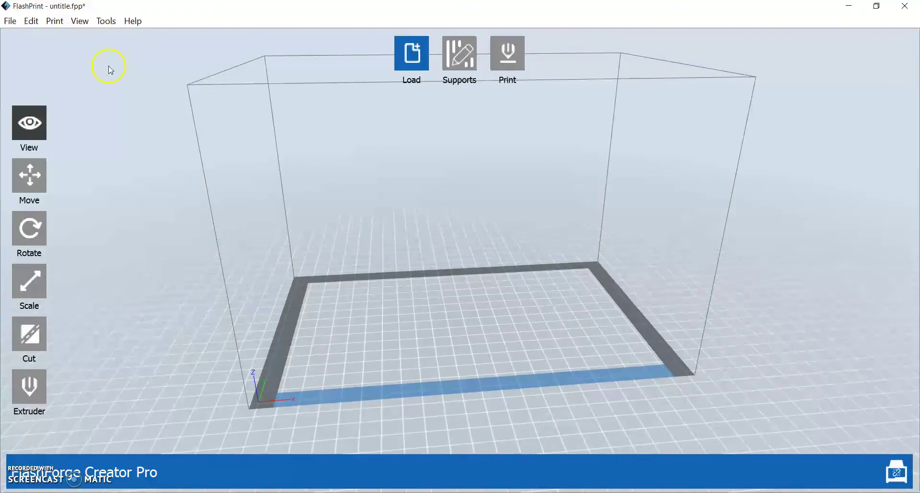
left_click(10, 20)
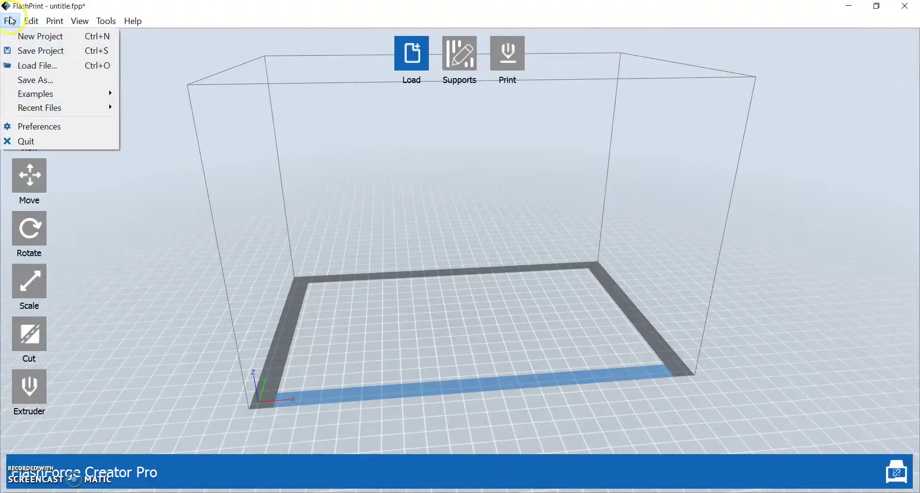
mouse_move(38, 19)
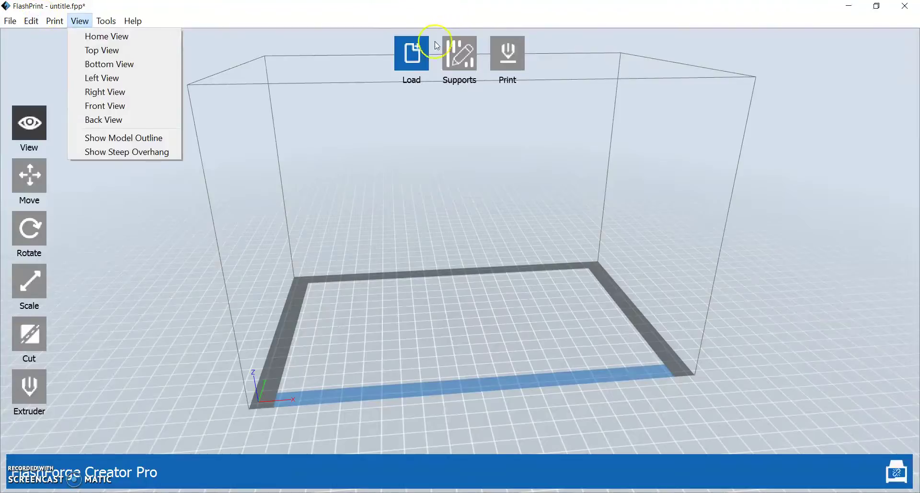
left_click(412, 53)
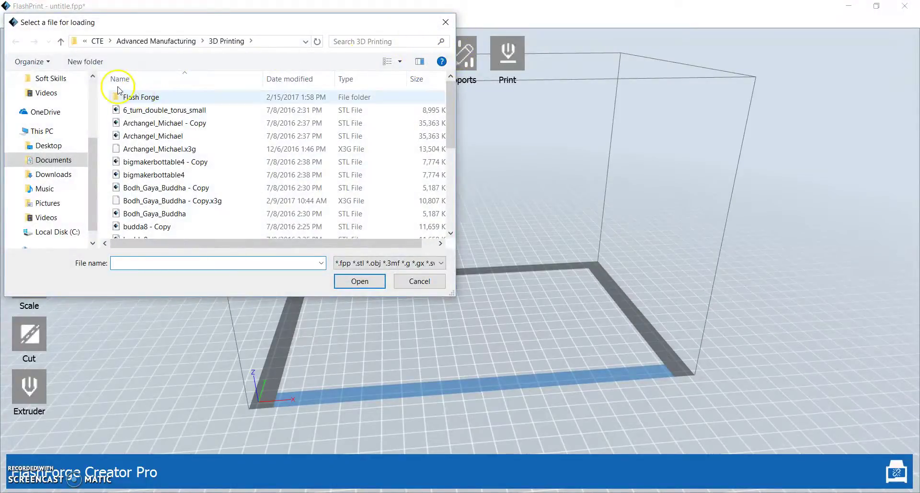
left_click(61, 41)
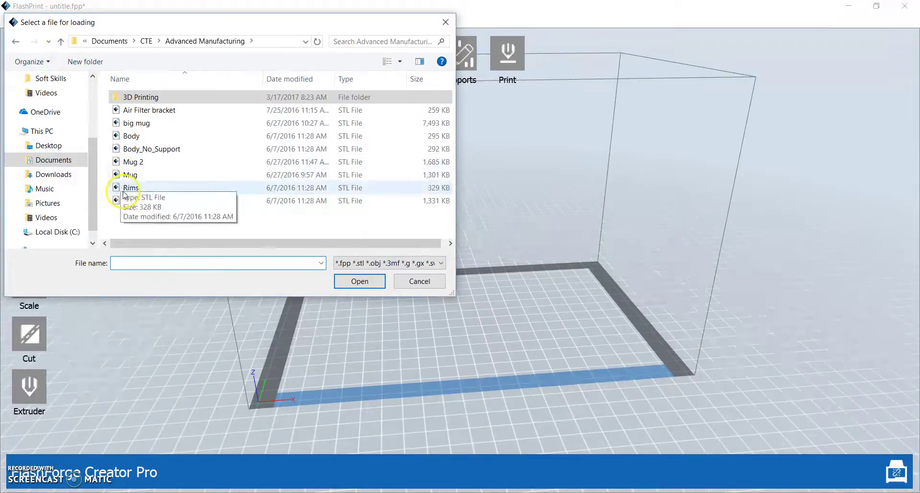
left_click(139, 187)
left_click(376, 281)
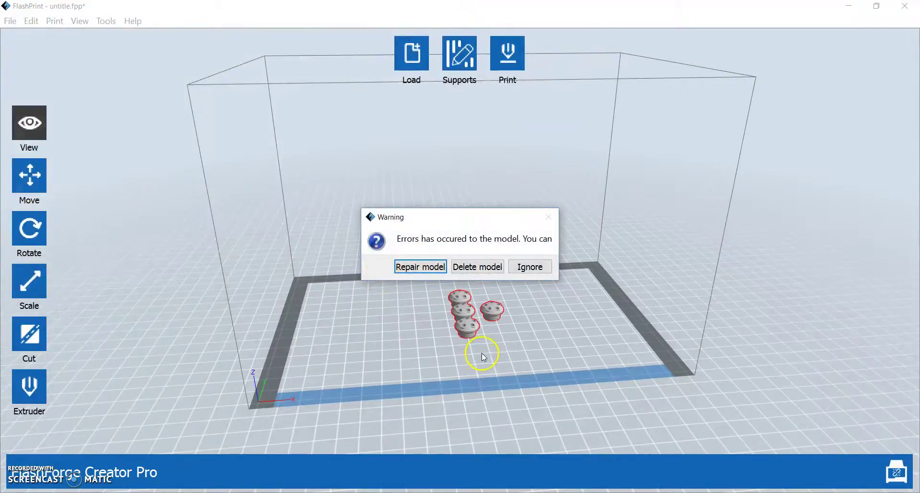
Step: Repair the rims' model errors, confirm, and view the plate from nearly overhead
left_click(416, 266)
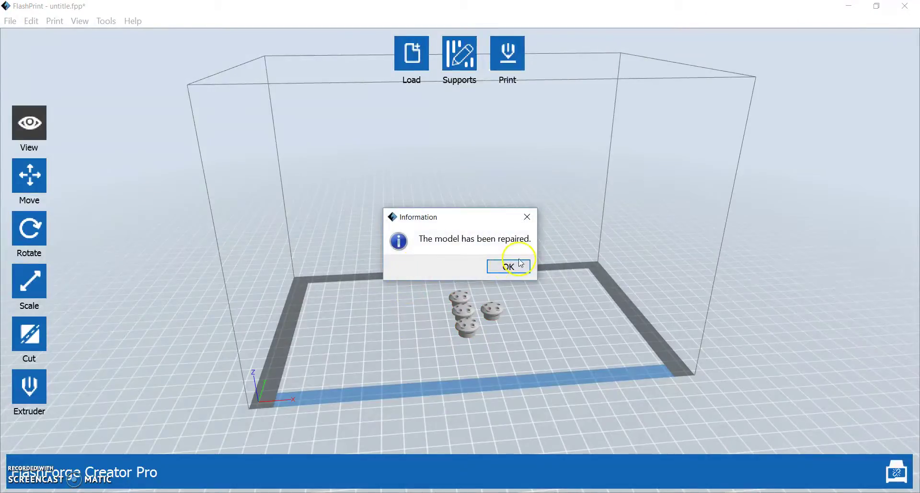
left_click(509, 266)
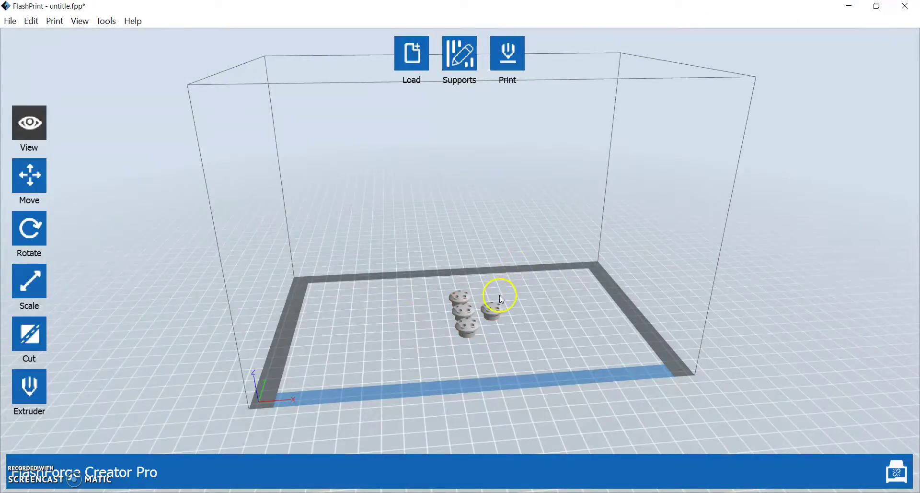
left_click_drag(501, 300, 504, 257)
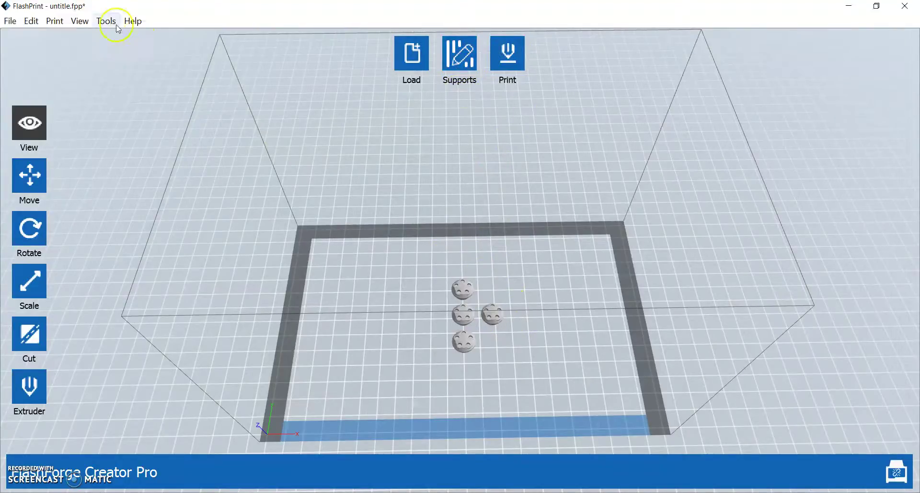
Step: Load the Wheels model onto the plate
left_click(9, 22)
mouse_move(132, 20)
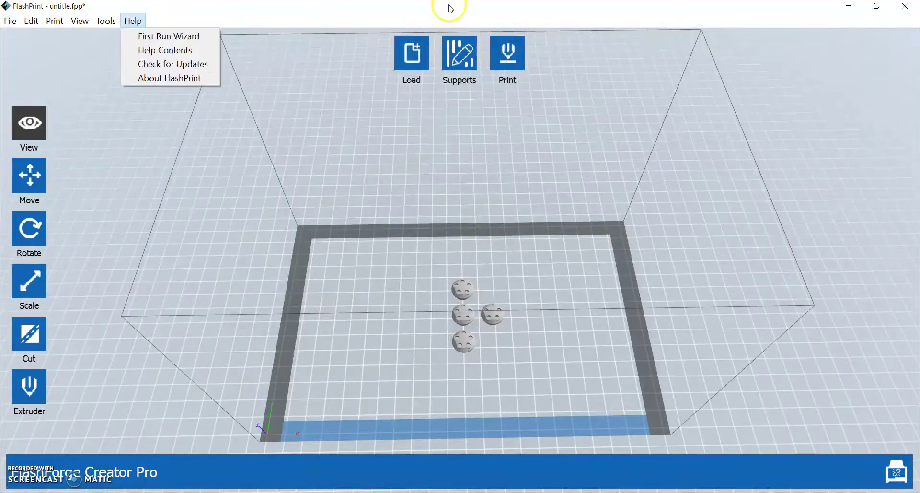
left_click(419, 62)
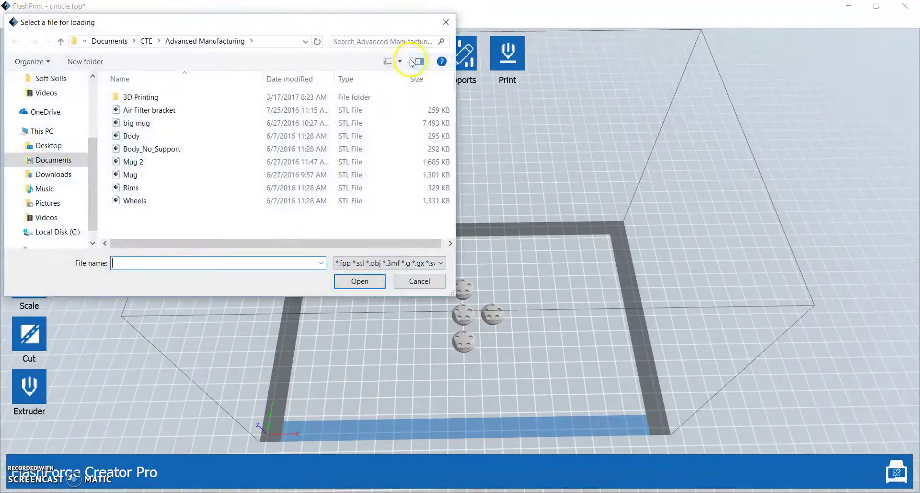
left_click(152, 204)
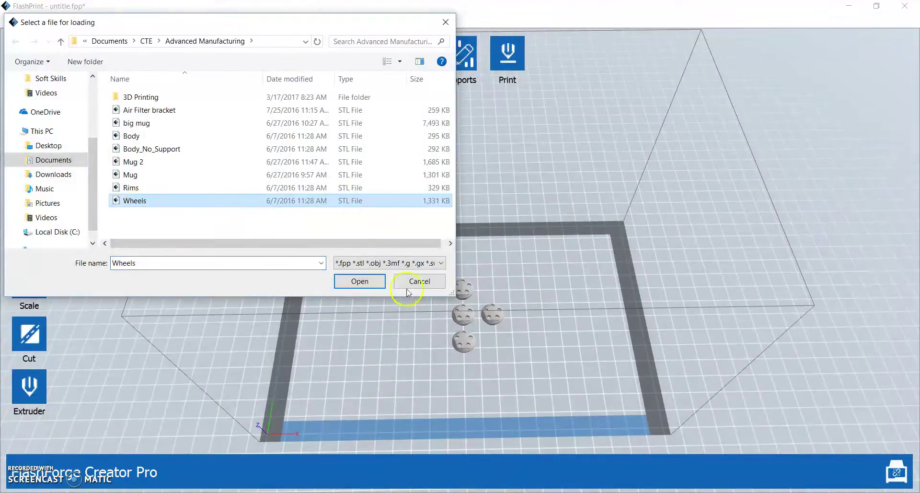
left_click(373, 283)
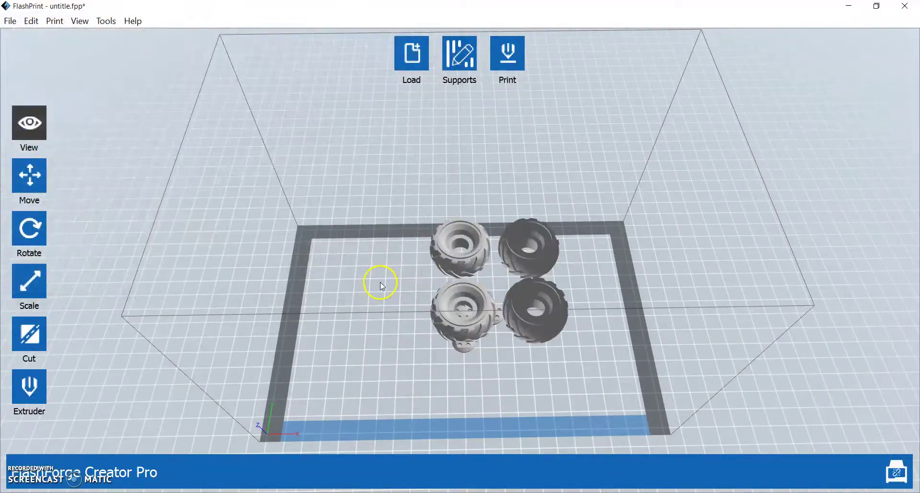
Step: Load the Body model onto the plate
left_click(411, 54)
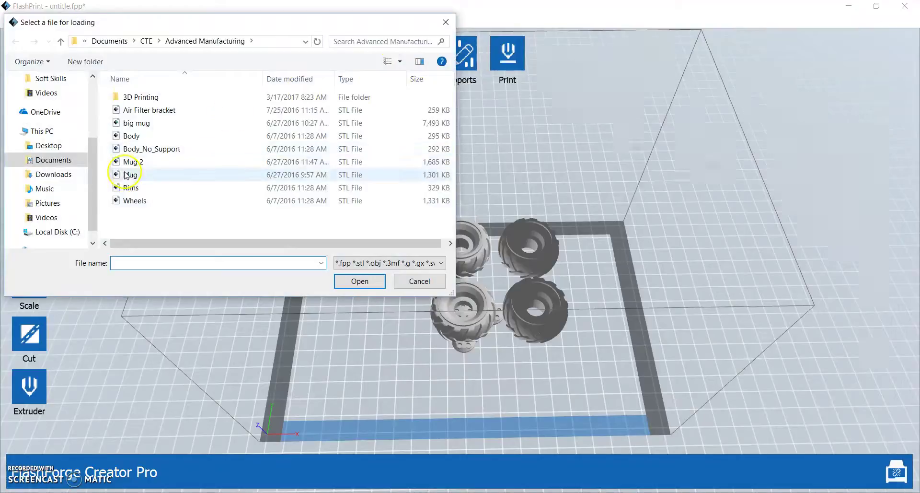
left_click(128, 136)
left_click(355, 282)
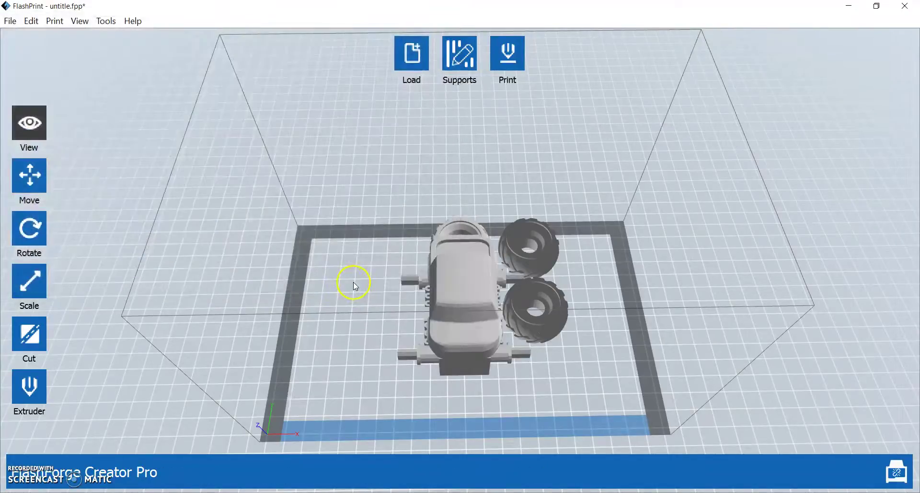
Step: Apply Auto Layout All to body, wheels and rims, then orbit to check the arrangement
left_click(32, 23)
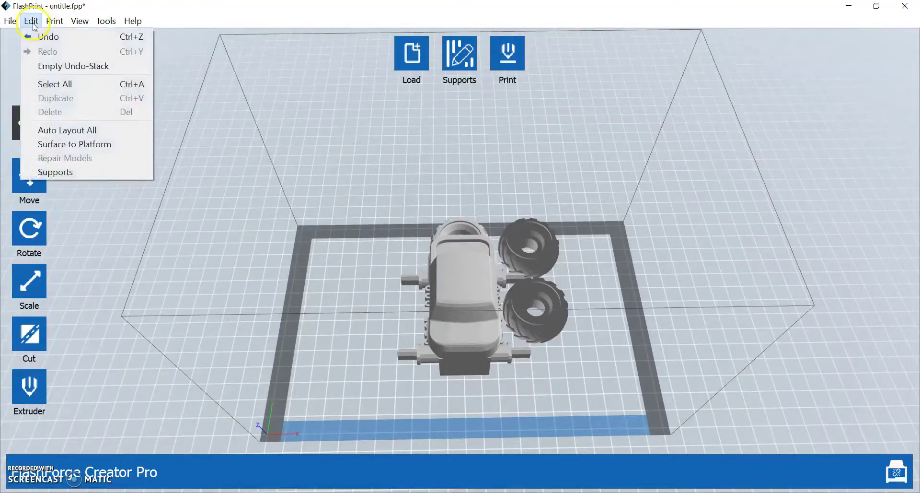
left_click(80, 135)
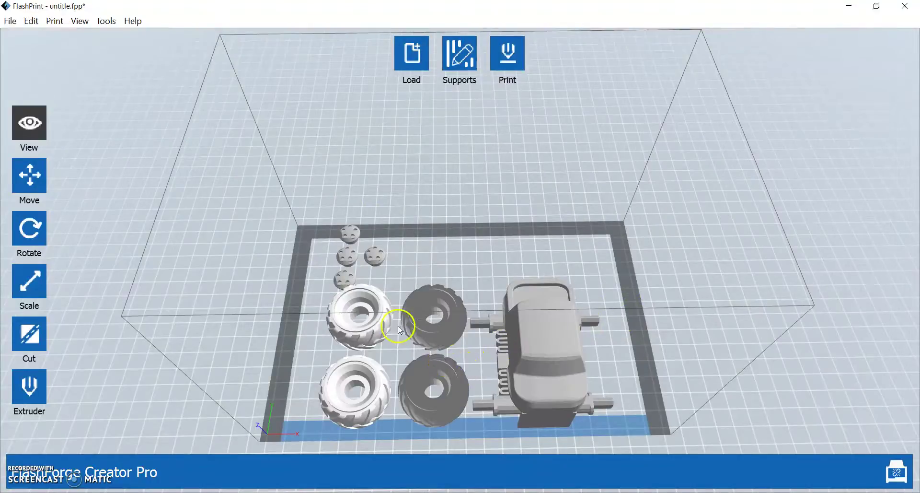
left_click_drag(618, 246, 539, 244)
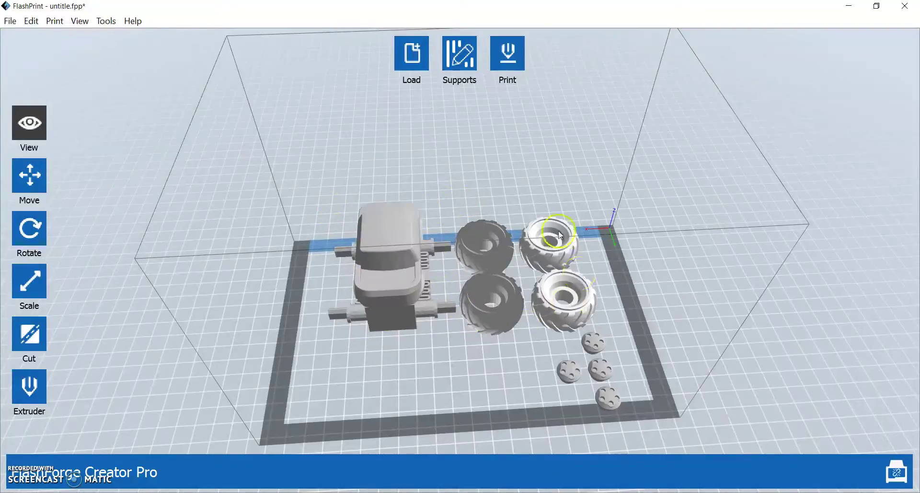
left_click_drag(635, 360, 622, 345)
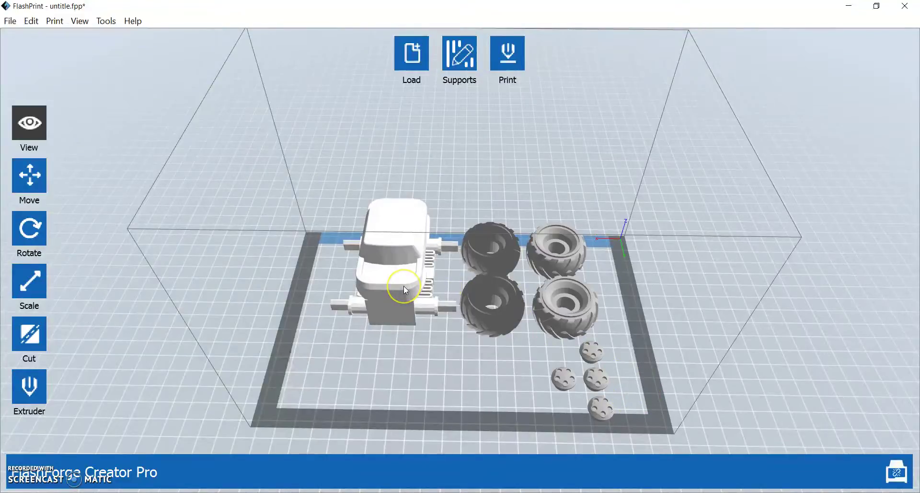
Step: Delete the truck body, move the wheels left, and Auto Layout All the wheels and rims
key("Delete")
left_click(503, 301)
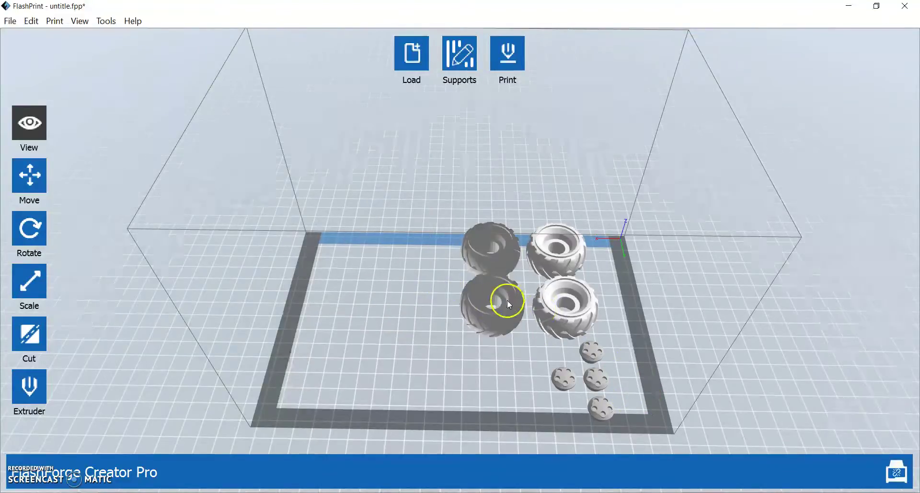
left_click(488, 309)
right_click_drag(488, 310, 448, 290)
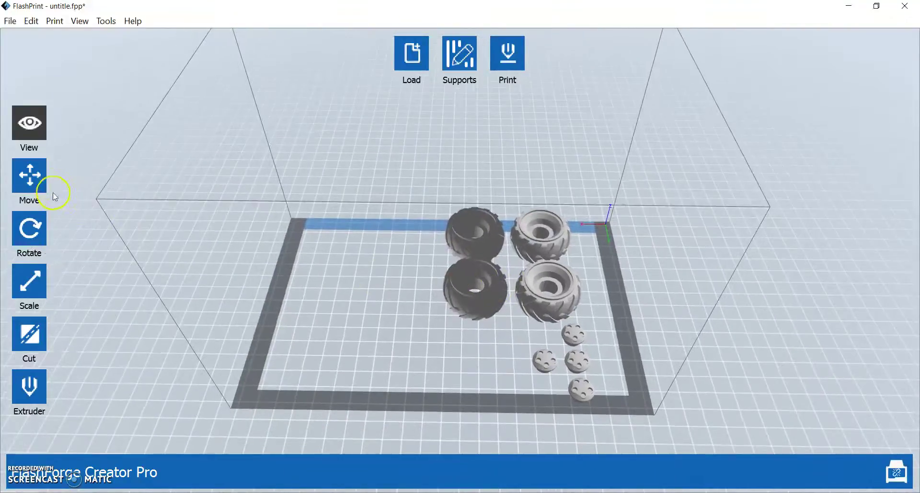
left_click(34, 185)
left_click_drag(431, 293, 302, 307)
left_click(24, 24)
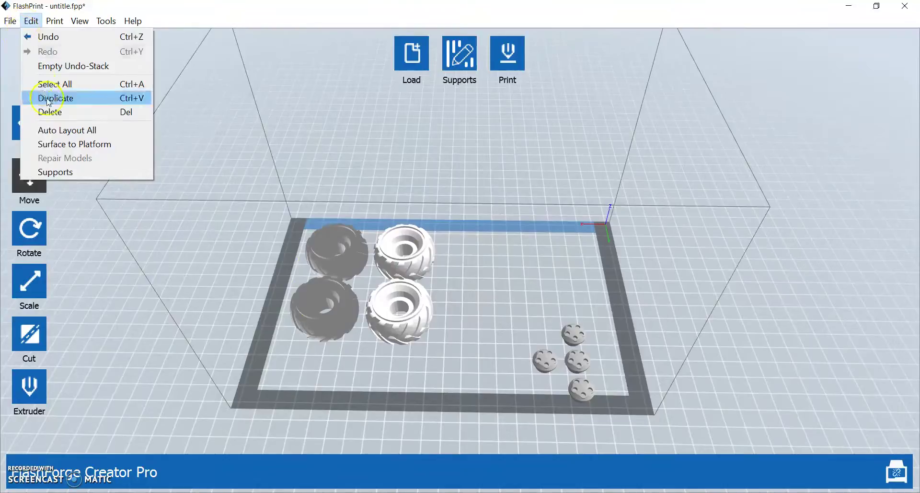
left_click(64, 129)
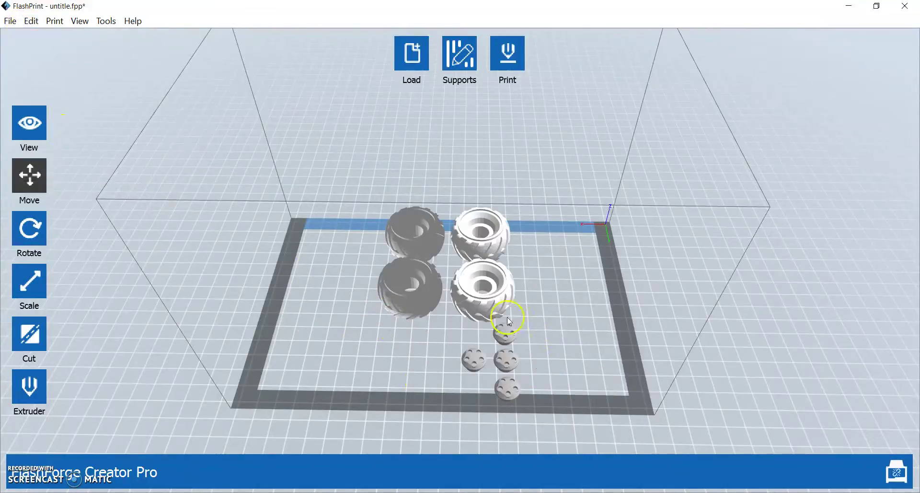